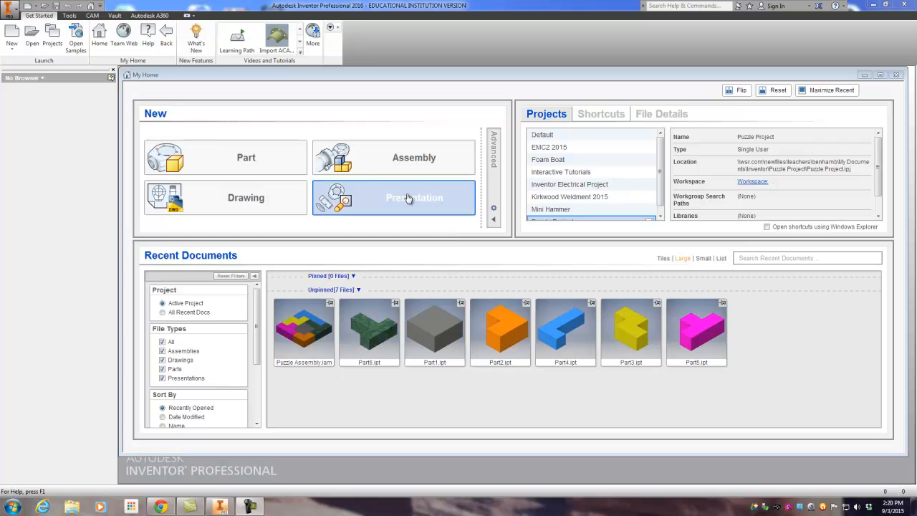
Close the home page and create a new presentation file from the Standard.ipn template.
click(898, 76)
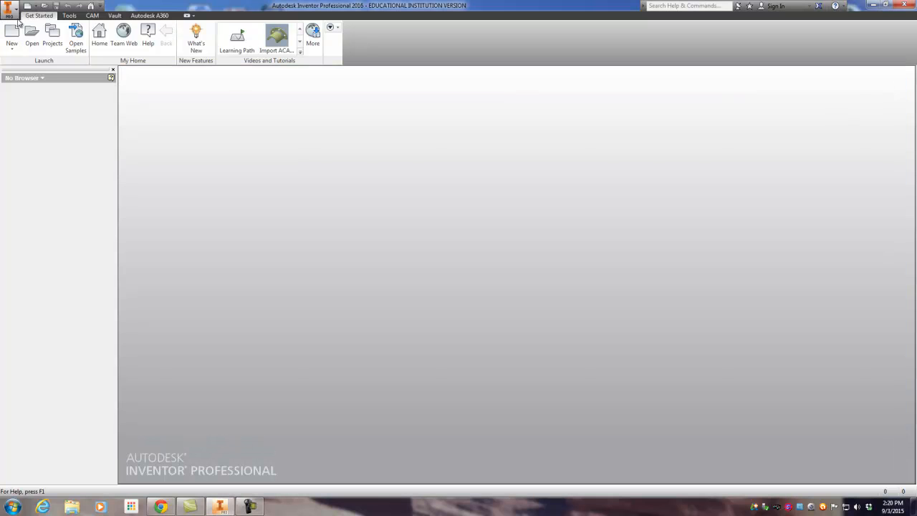
click(16, 16)
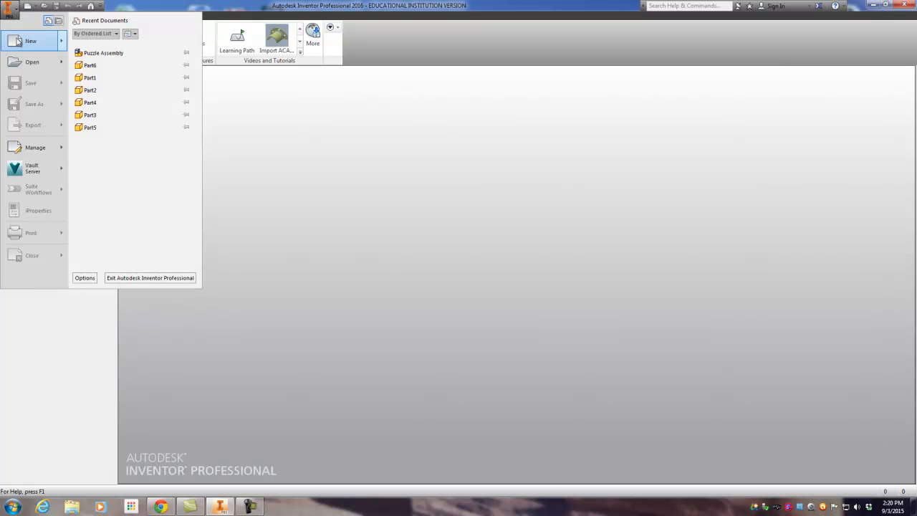
click(22, 42)
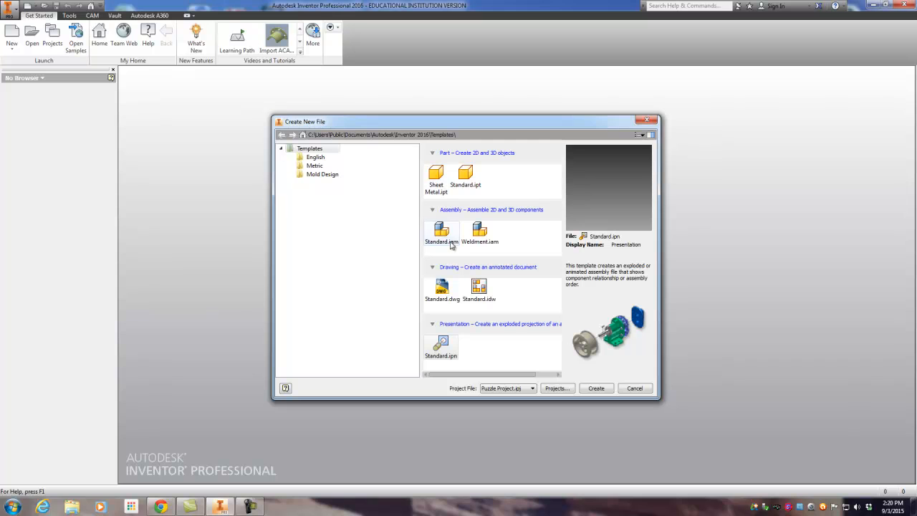
click(596, 389)
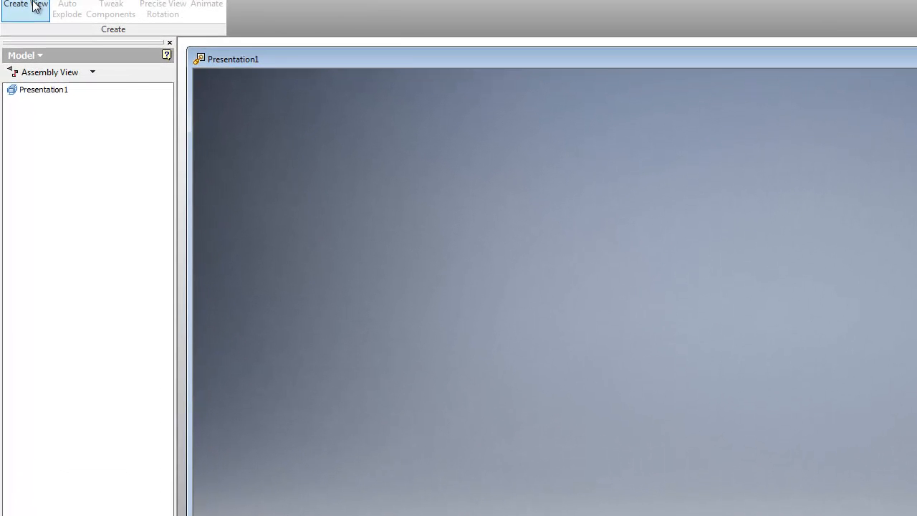
Create a presentation view of the Puzzle Assembly file from the Puzzle Project folder, without automatic explosion.
click(21, 42)
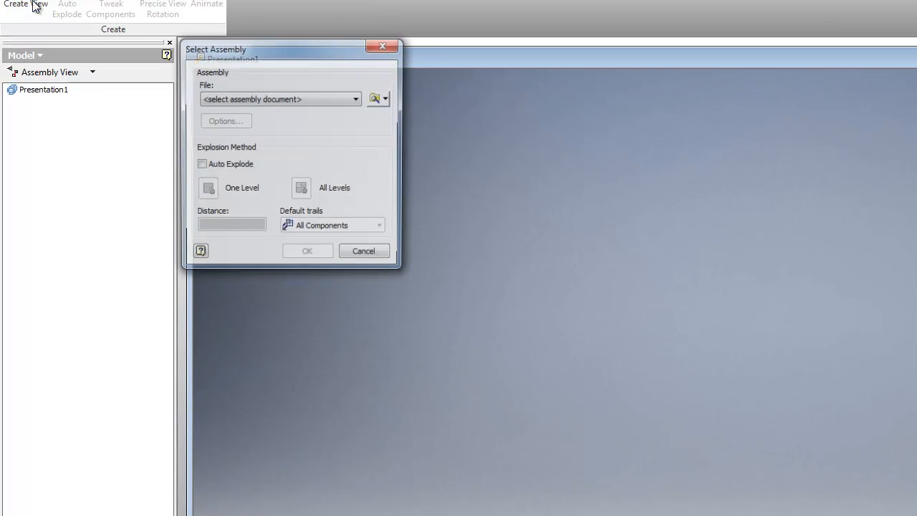
click(375, 99)
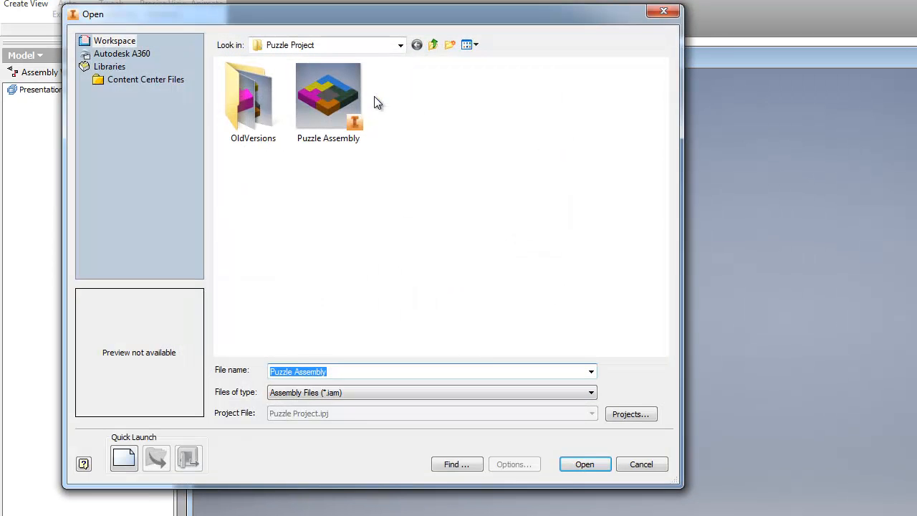
click(332, 95)
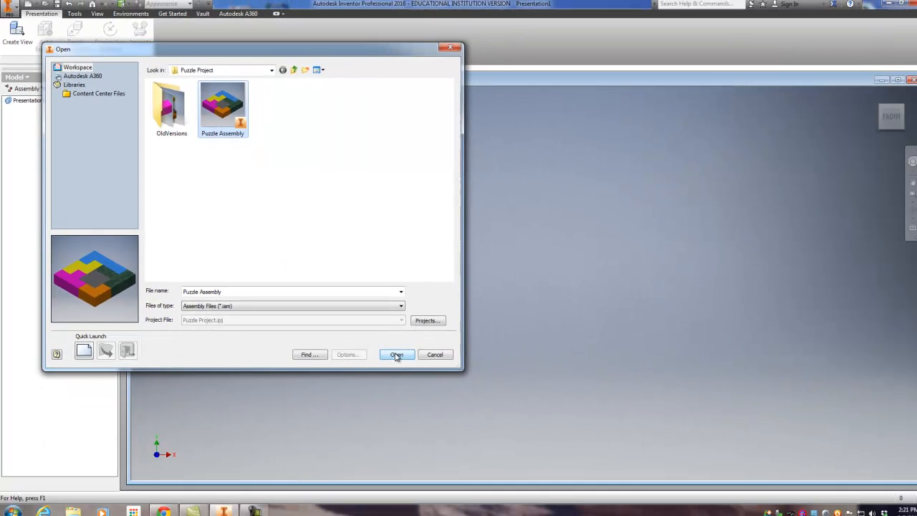
click(585, 465)
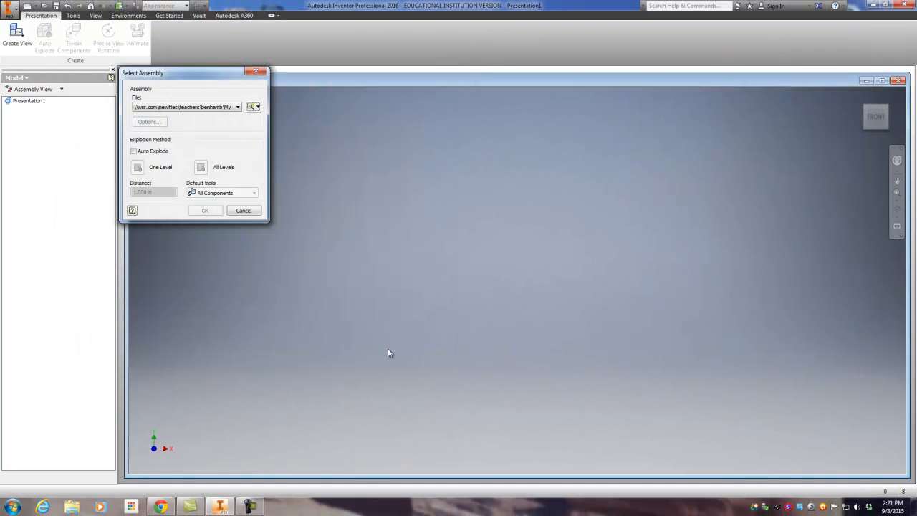
click(204, 211)
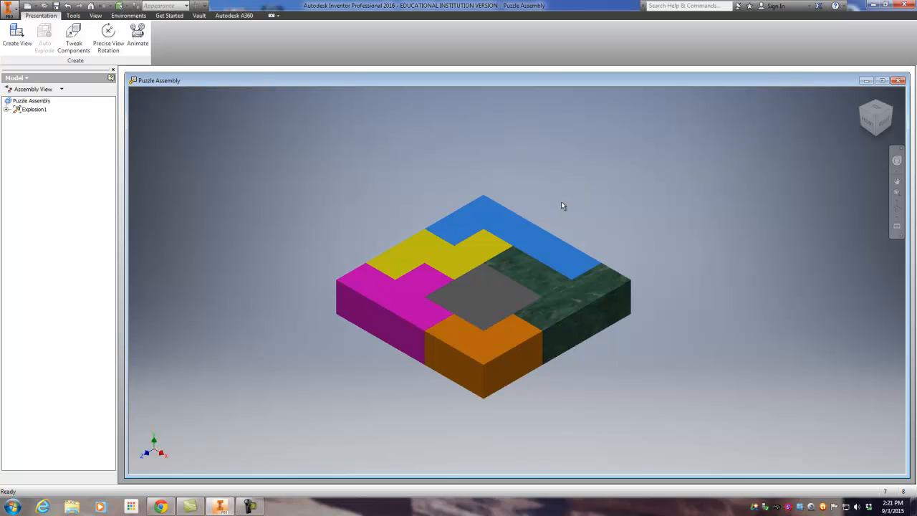
Tweak the magenta piece about 2.638 in straight outward from the assembly, perpendicular to its long outer face.
scroll(561, 205, down, 3)
scroll(559, 207, down, 1)
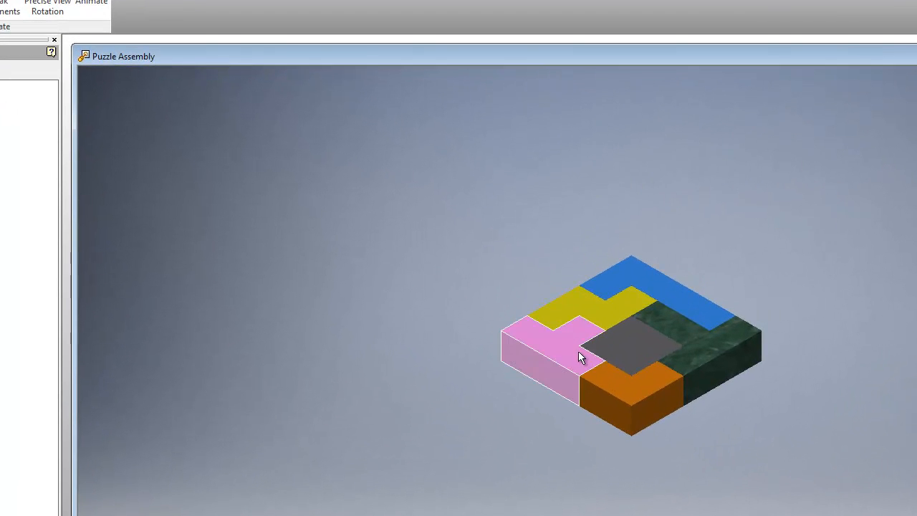
click(11, 8)
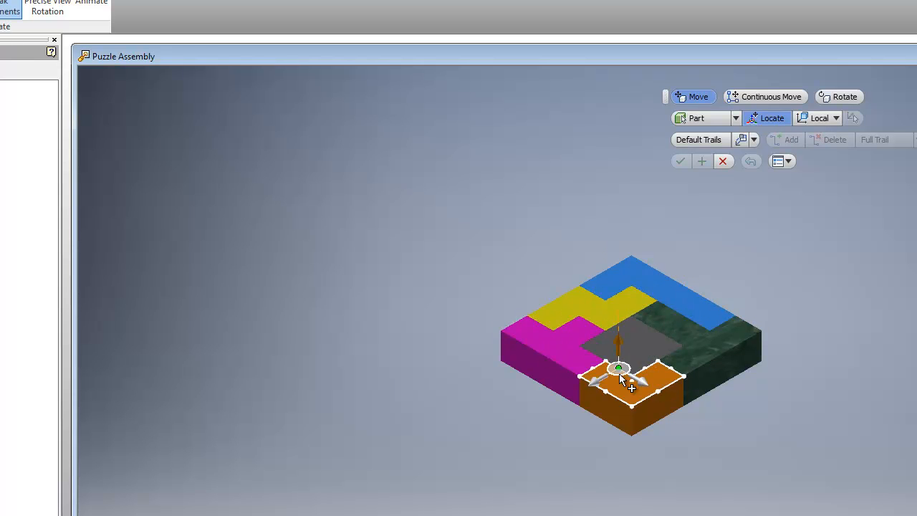
click(539, 370)
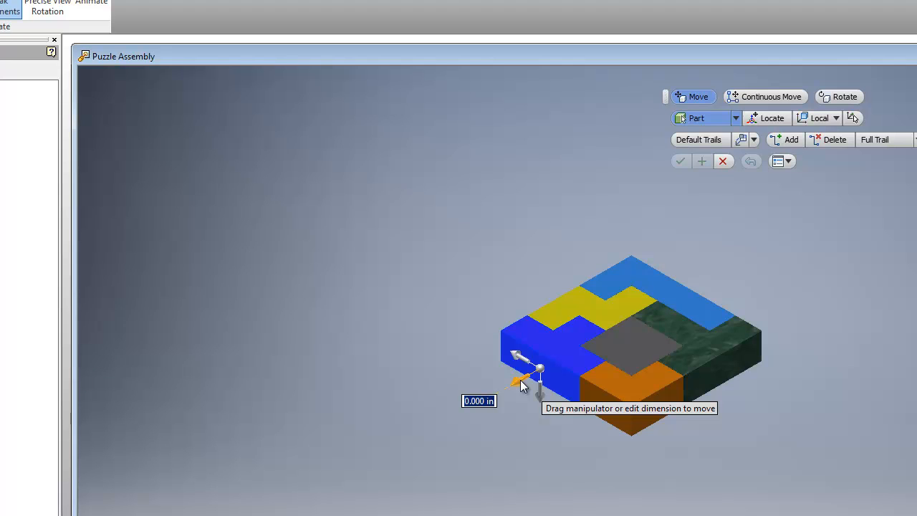
drag(521, 385, 424, 426)
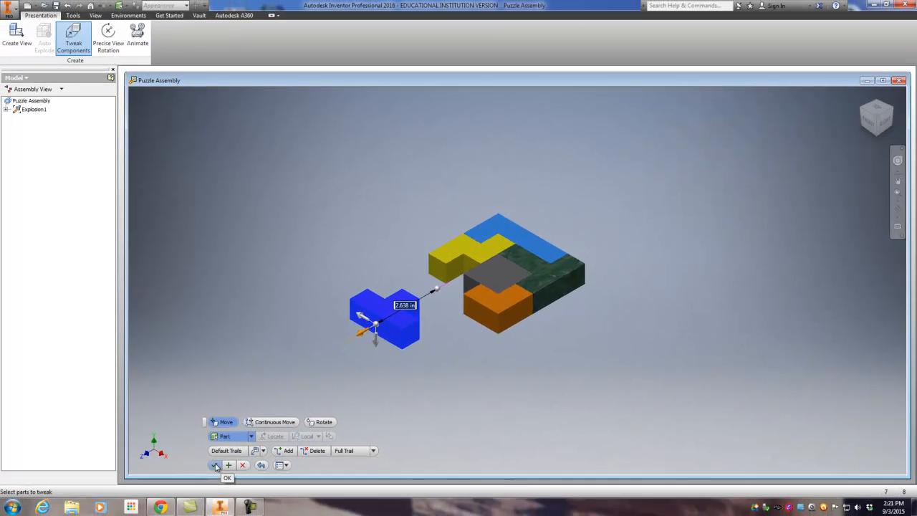
click(215, 467)
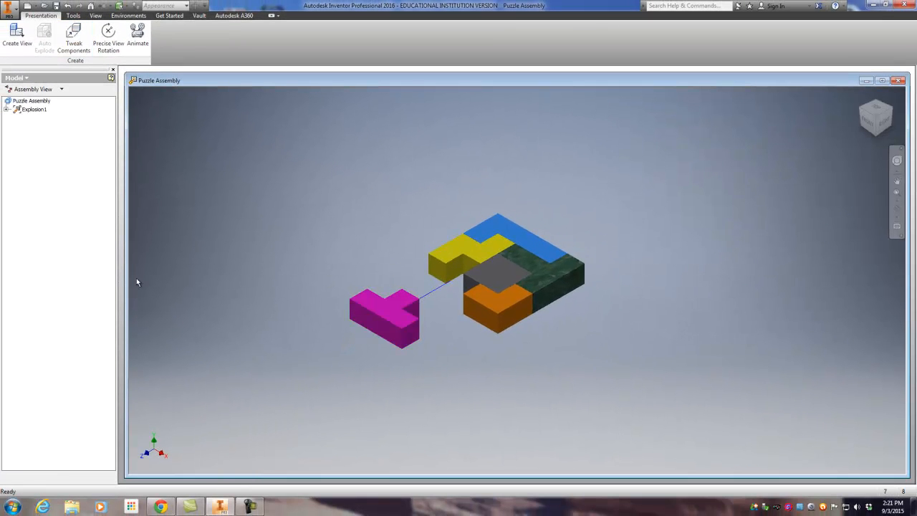
Tweak the orange corner piece about 4.429 in outward, perpendicular to its outer face beside the dark green piece.
click(79, 43)
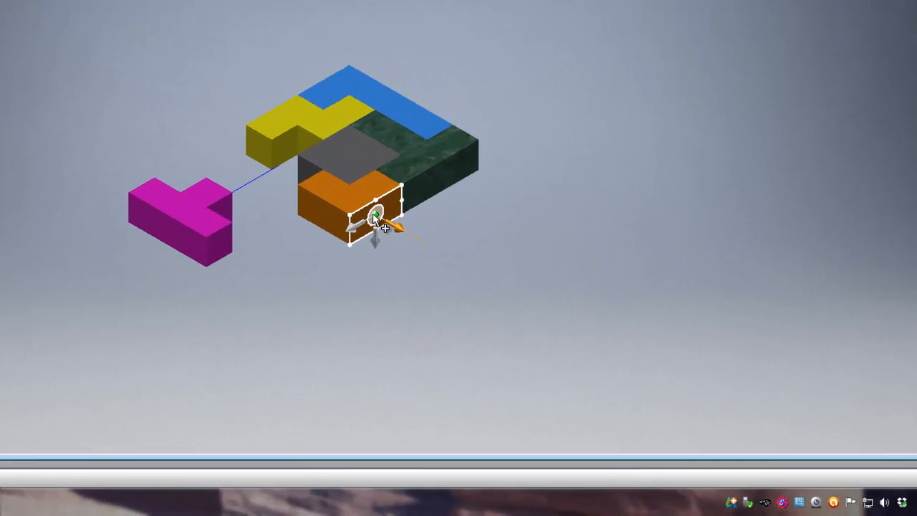
click(531, 322)
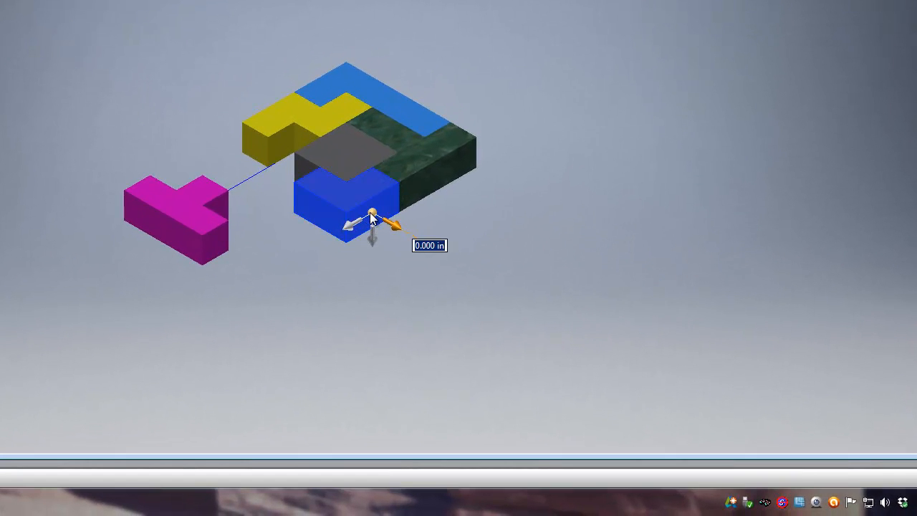
drag(395, 229, 524, 352)
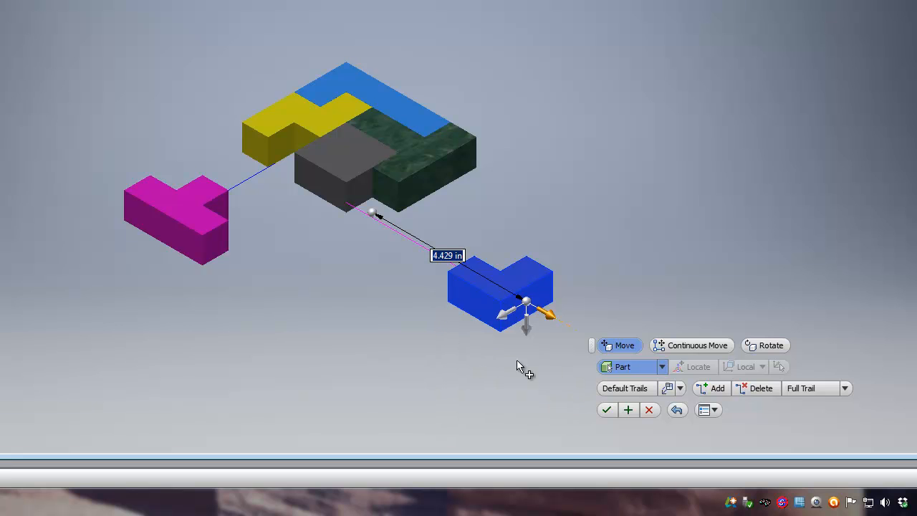
click(630, 410)
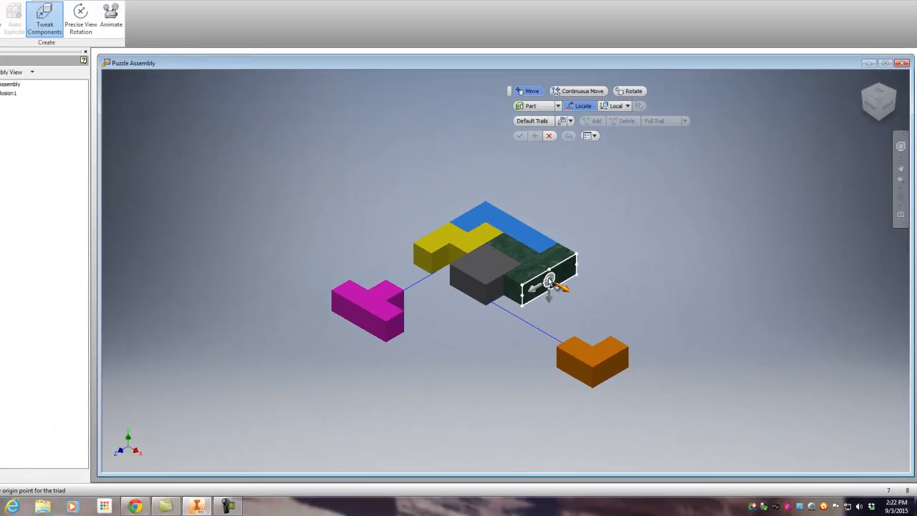
Tweak the dark green piece about 2.283 in outward in the orange piece's direction and finish tweaking.
click(440, 182)
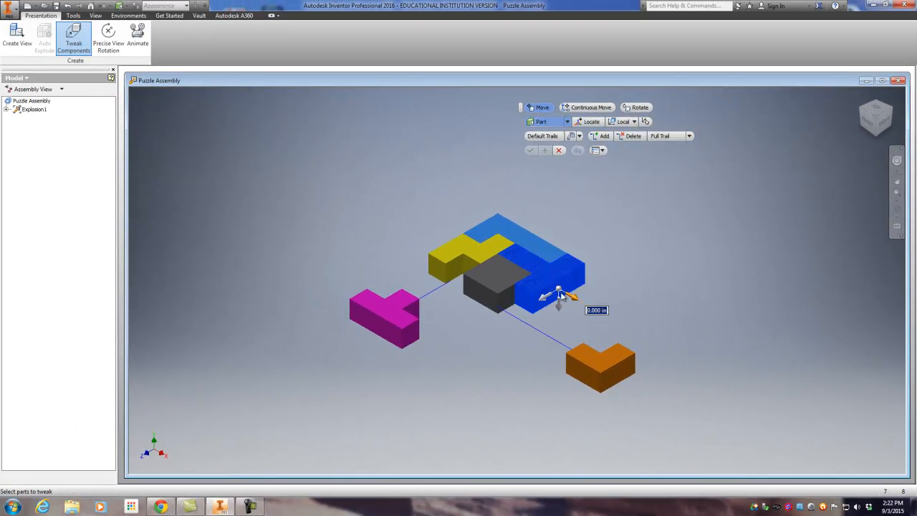
drag(574, 301, 621, 341)
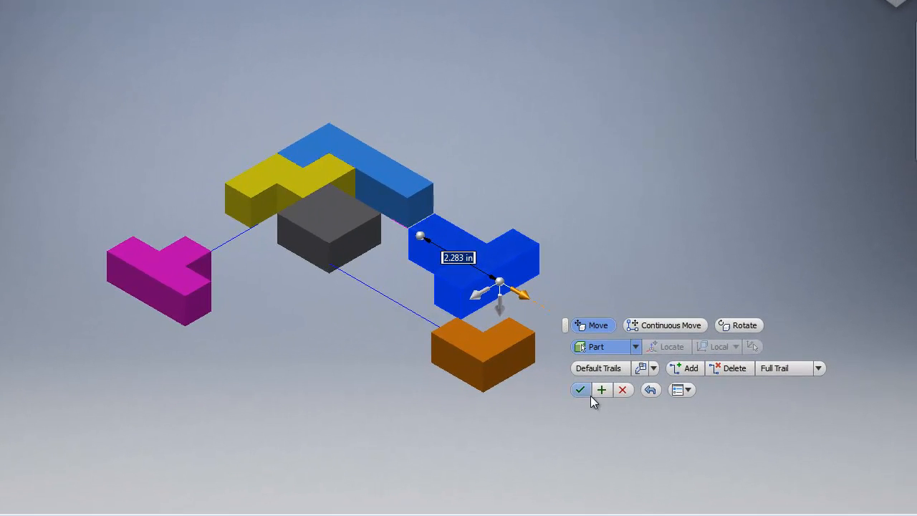
click(601, 390)
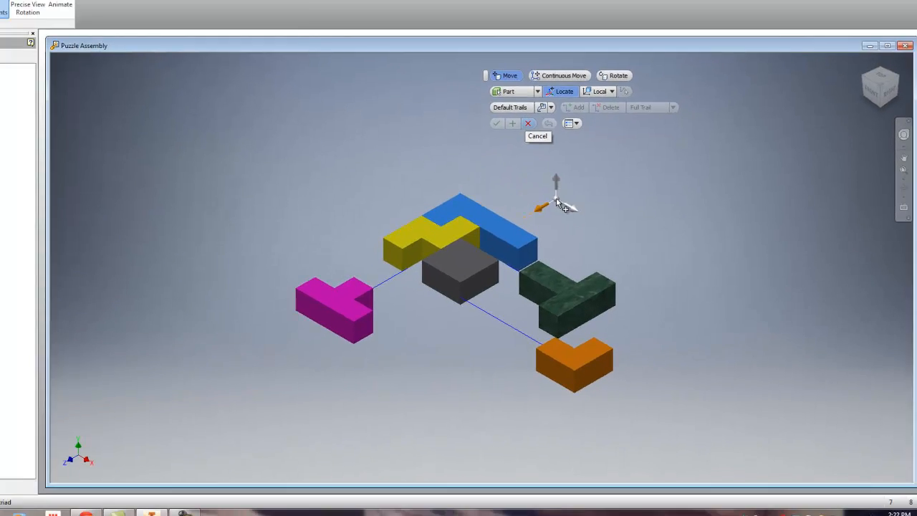
click(419, 29)
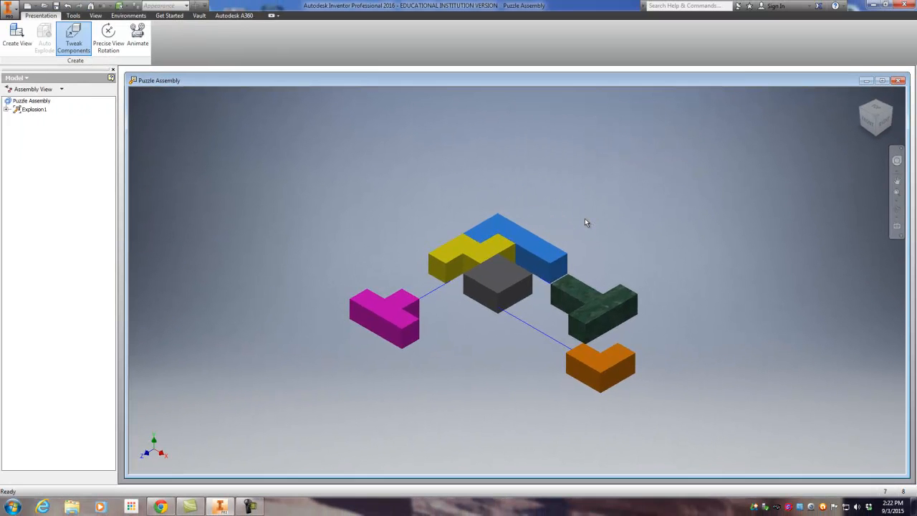
Tweak the yellow piece in two continuous moves, first clear of the blue piece, then about 2.559 in sideways away from the gray block.
click(861, 110)
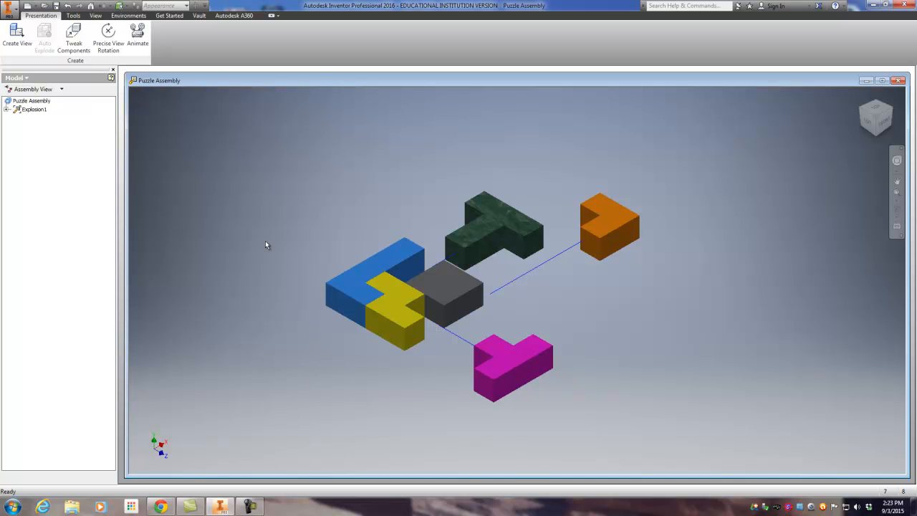
key(t)
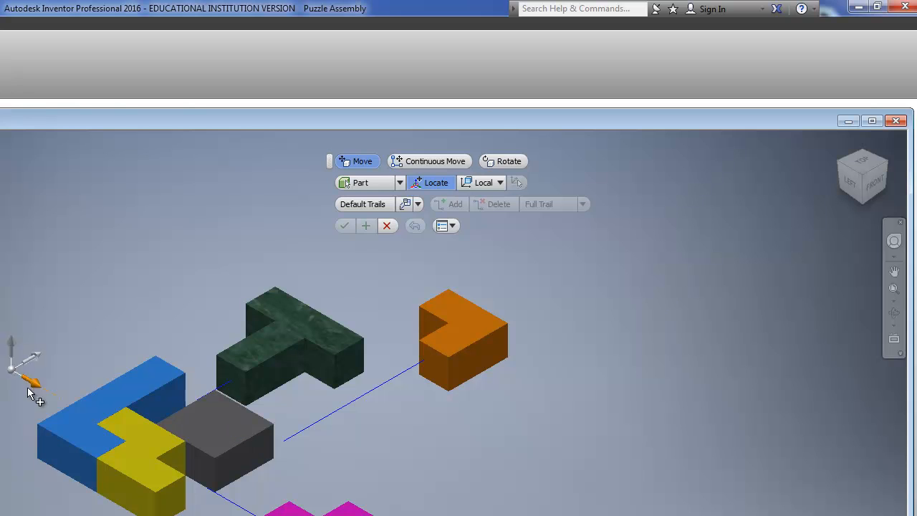
click(173, 502)
click(174, 502)
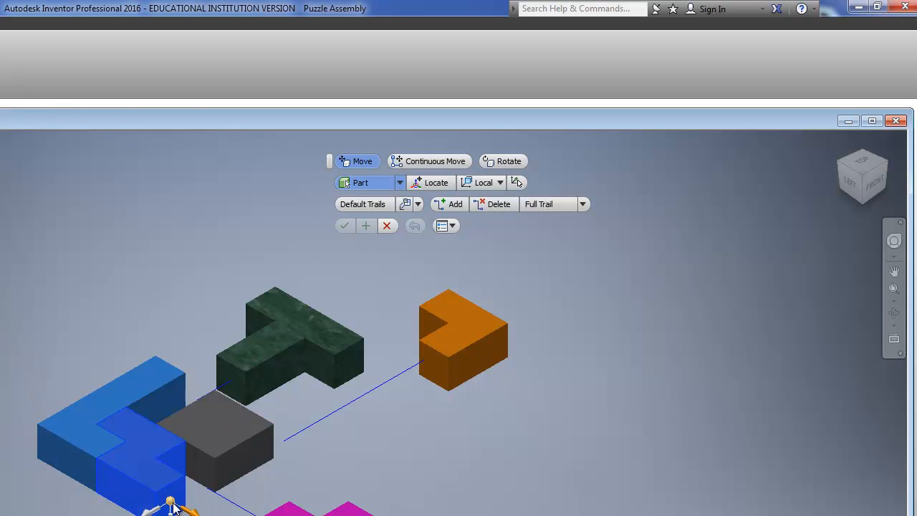
drag(190, 512, 235, 515)
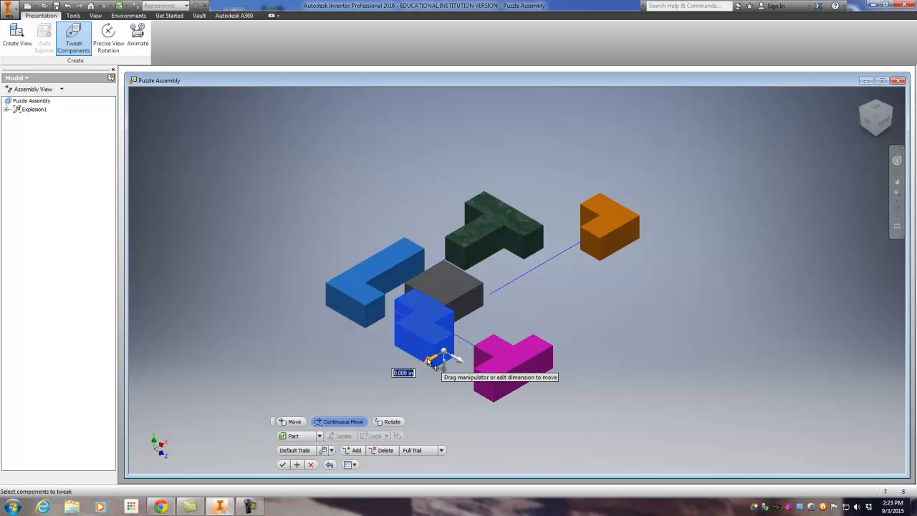
drag(428, 361, 356, 393)
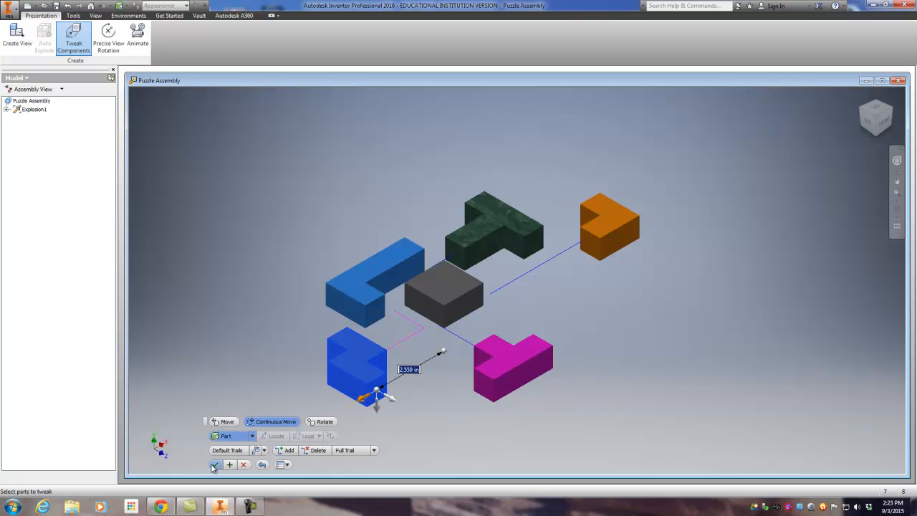
click(214, 465)
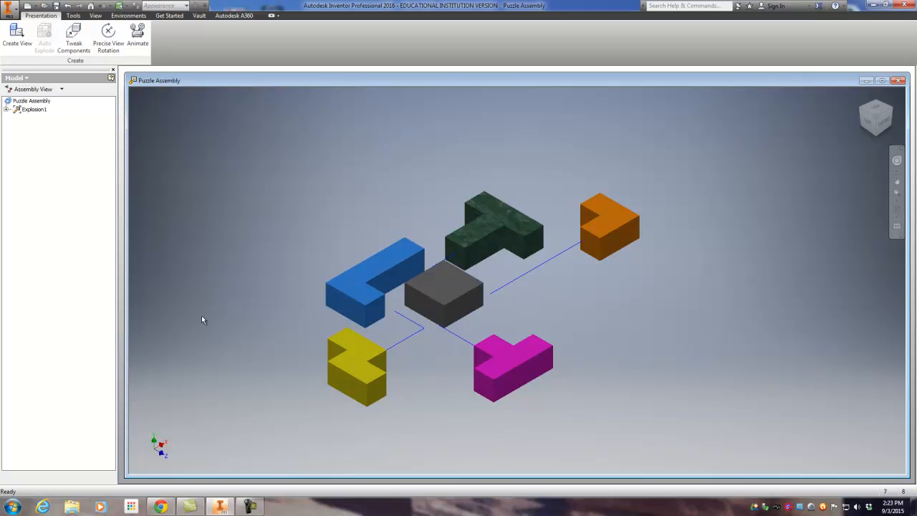
Tweak the blue piece about 1.555 in outward, perpendicular to its long outer face.
click(862, 112)
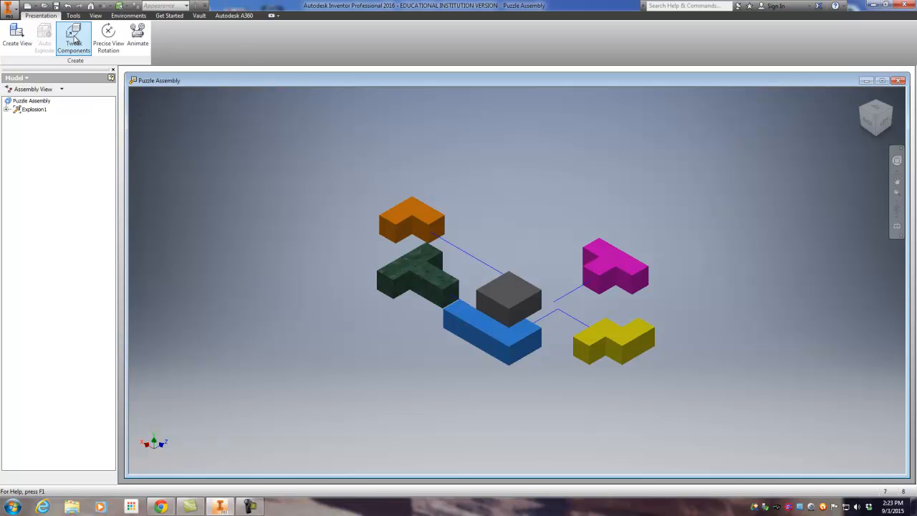
click(75, 40)
click(481, 347)
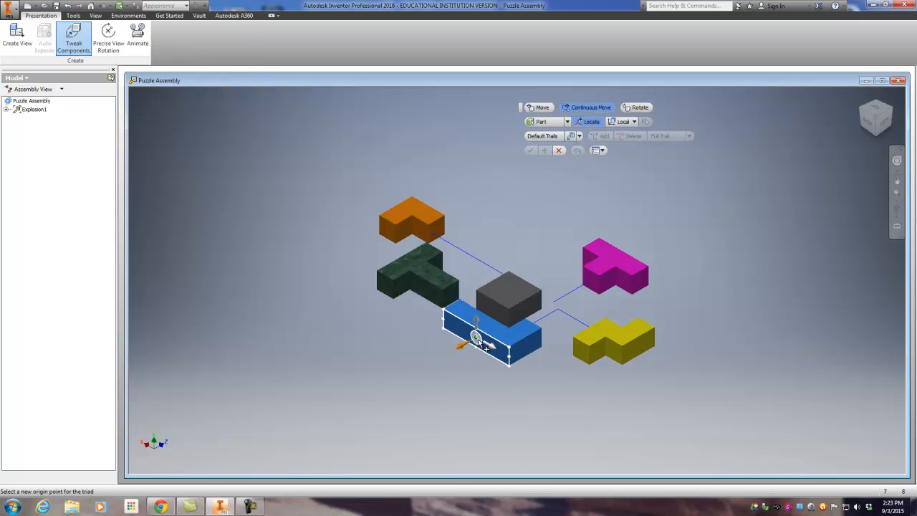
click(481, 345)
drag(459, 349, 429, 367)
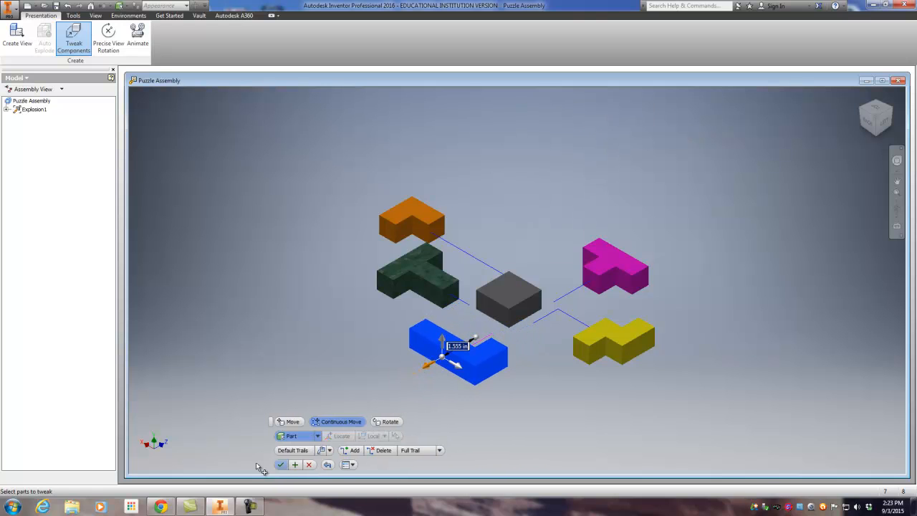
click(280, 465)
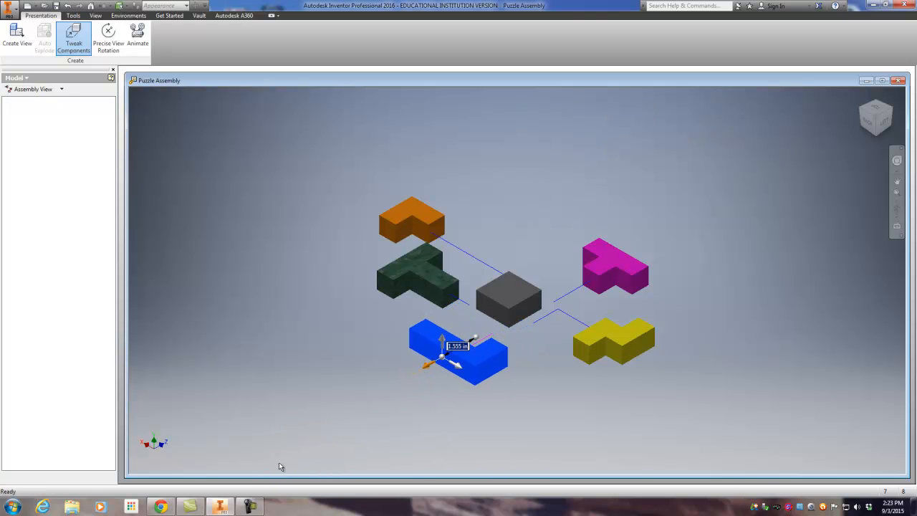
Slightly adjust the dark green piece's exploded position along its trail using the trail anchor.
click(863, 96)
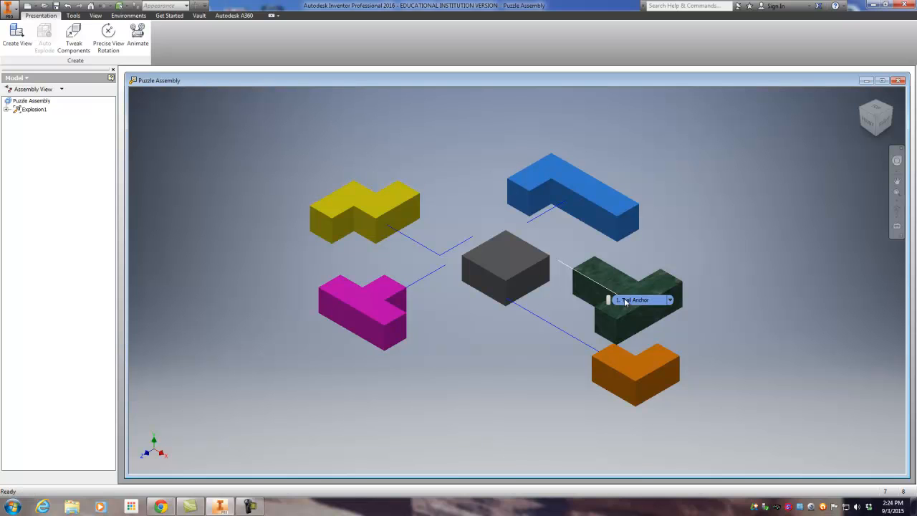
click(615, 299)
drag(626, 299, 620, 297)
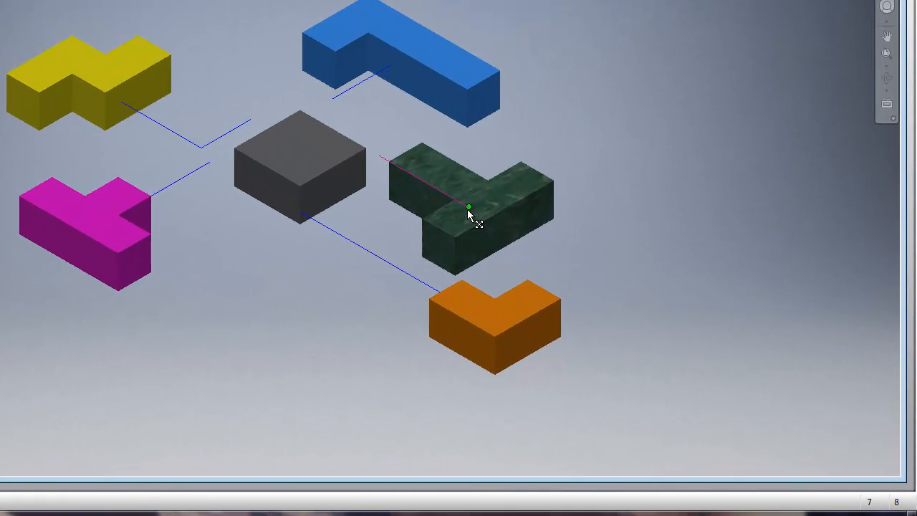
drag(467, 209, 466, 208)
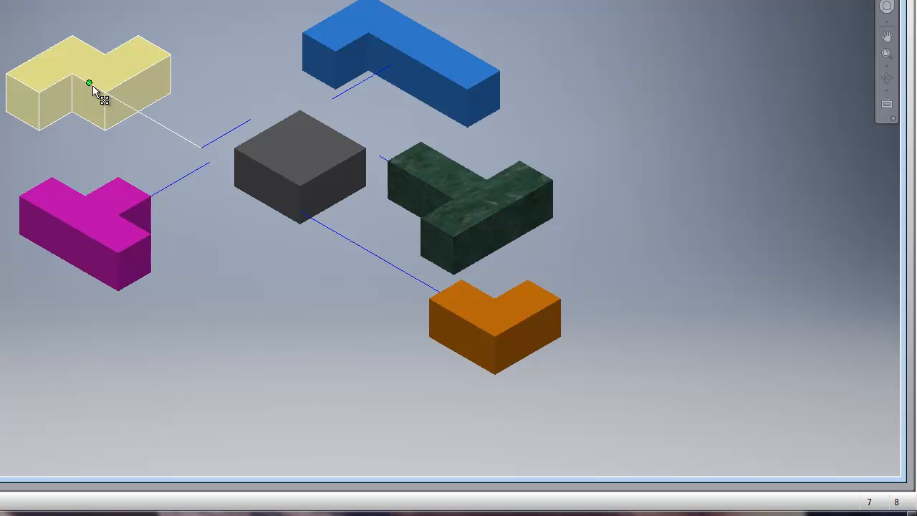
Fine-tune the exploded positions of the yellow and magenta pieces along their trails, moving them slightly closer to the gray block.
drag(91, 81, 104, 92)
drag(204, 149, 212, 144)
drag(94, 230, 129, 217)
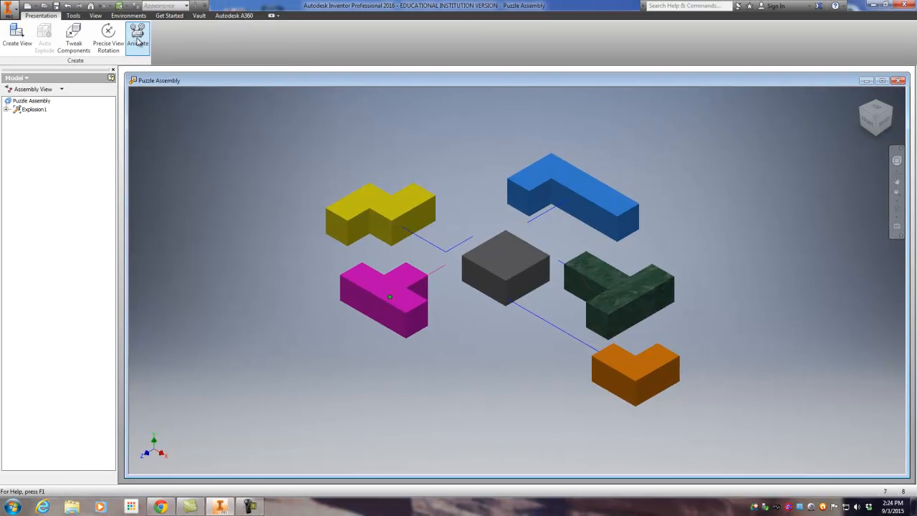
Play the explosion animation to watch the puzzle assemble, reset it to the exploded state and close the animation settings.
click(137, 39)
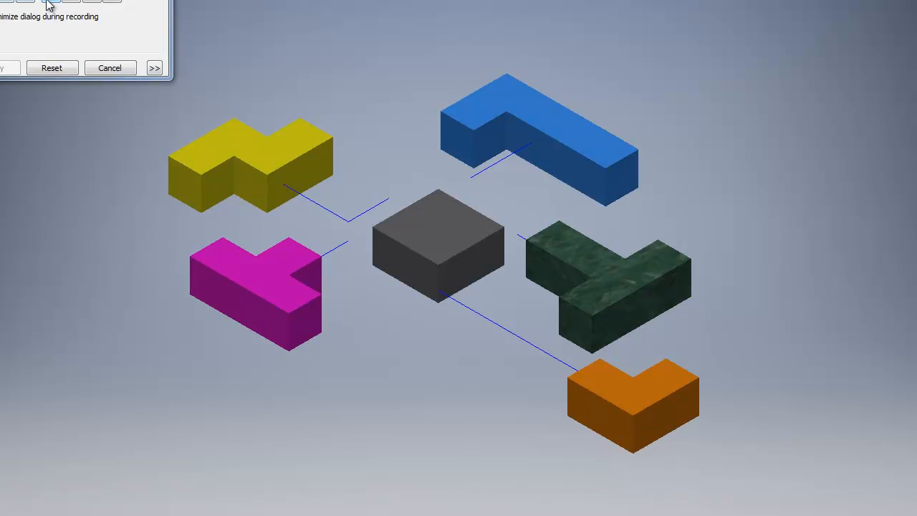
click(50, 3)
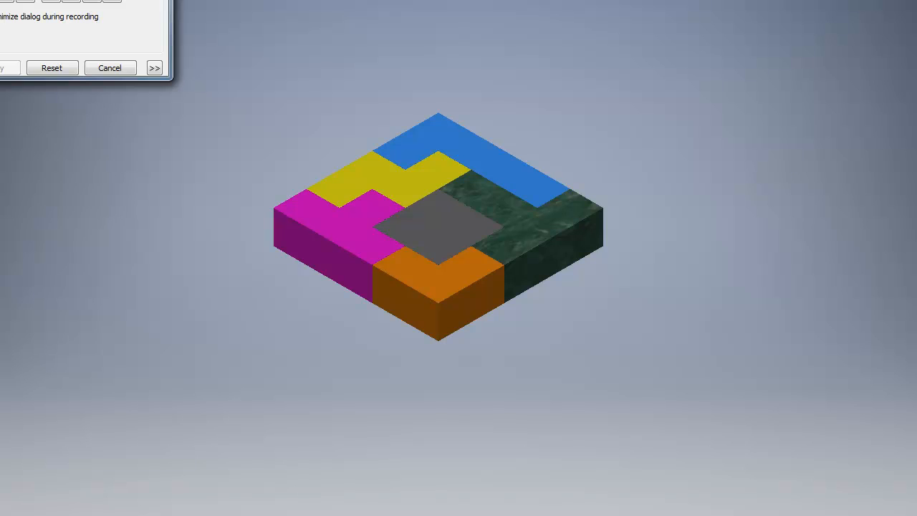
click(46, 72)
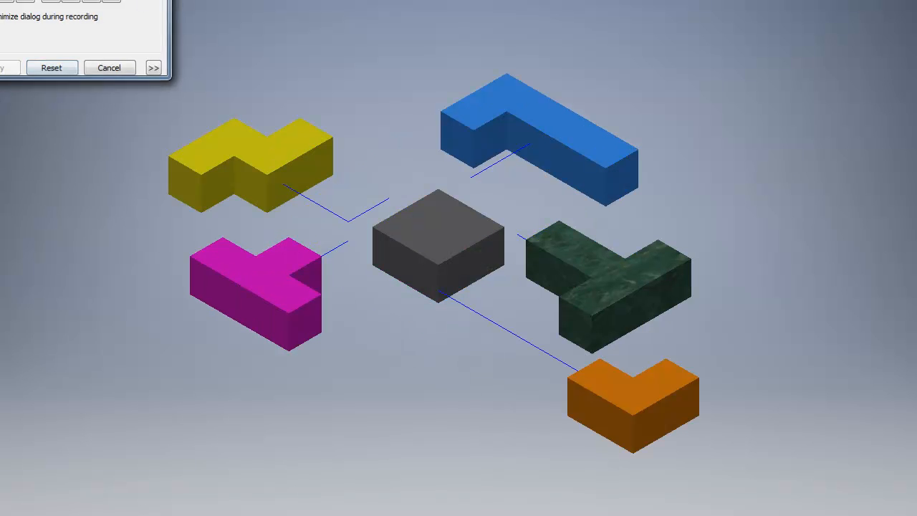
key(Escape)
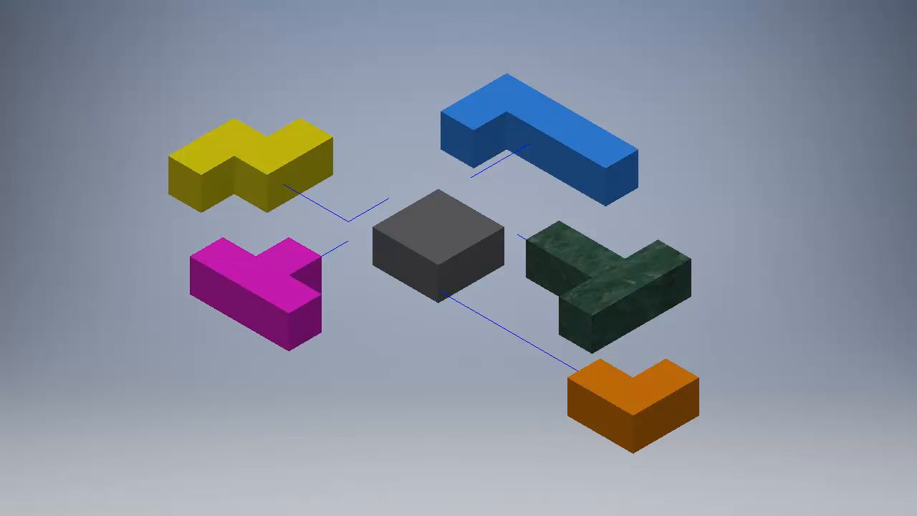
Save the presentation as Puzzle Assembly.ipn in the Puzzle Project folder, including all its dependent files.
key(ctrl+s)
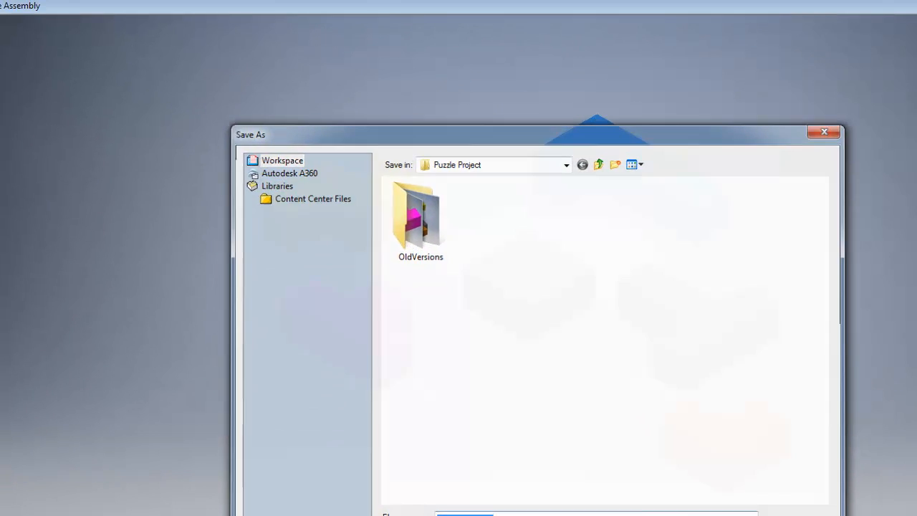
key(Return)
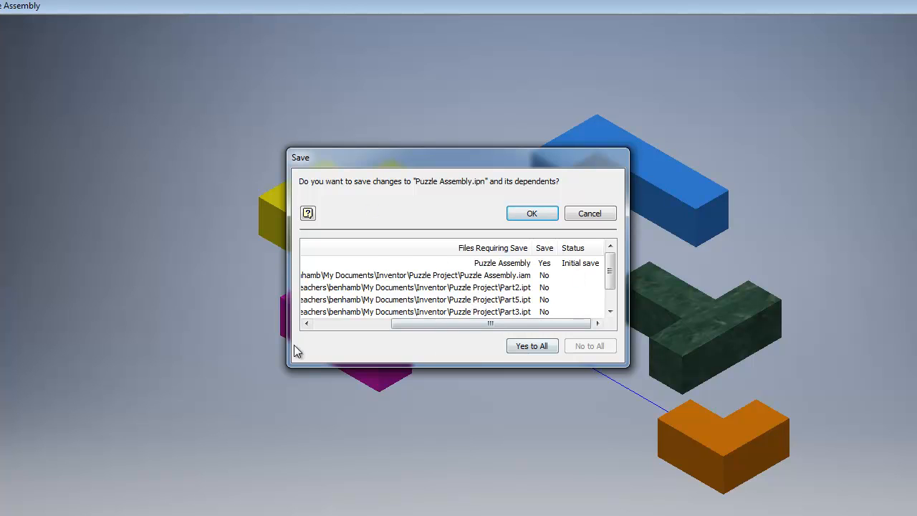
click(531, 347)
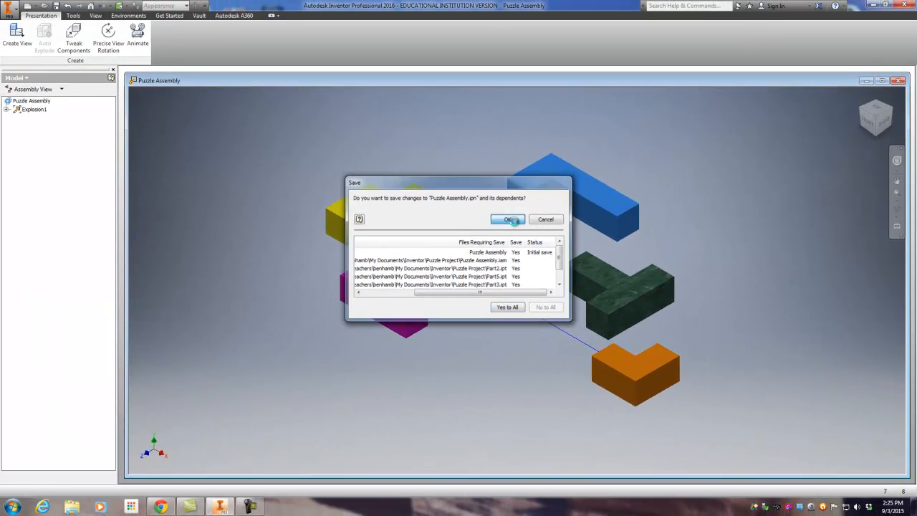
click(528, 215)
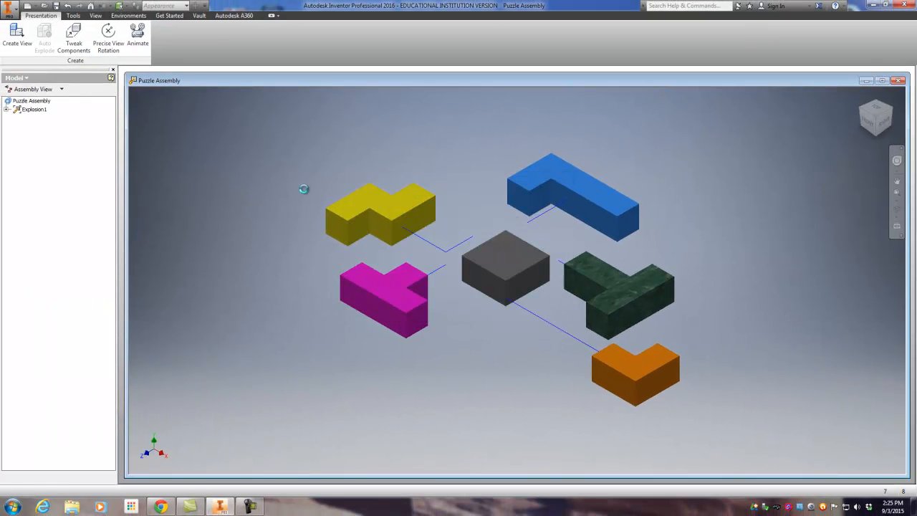